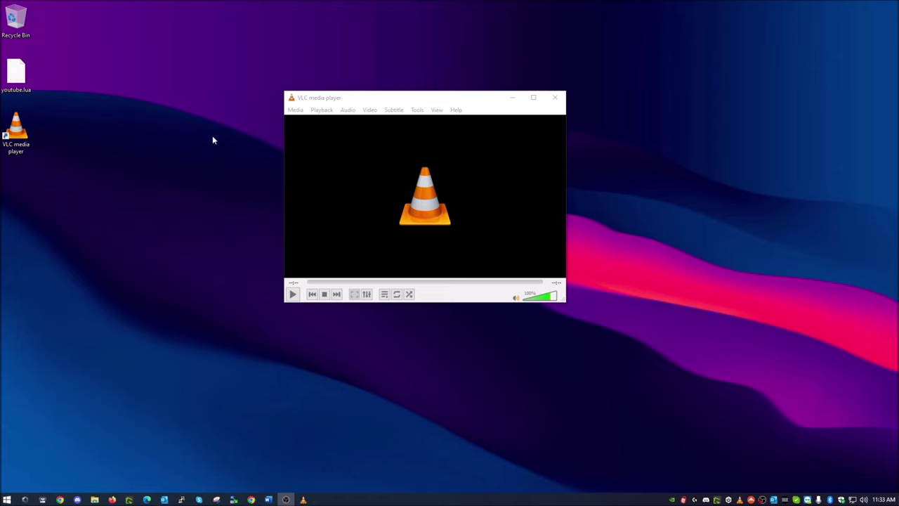
# Paste the YouTube URL into Open Network Stream and play it; nothing plays
pyautogui.click(296, 111)
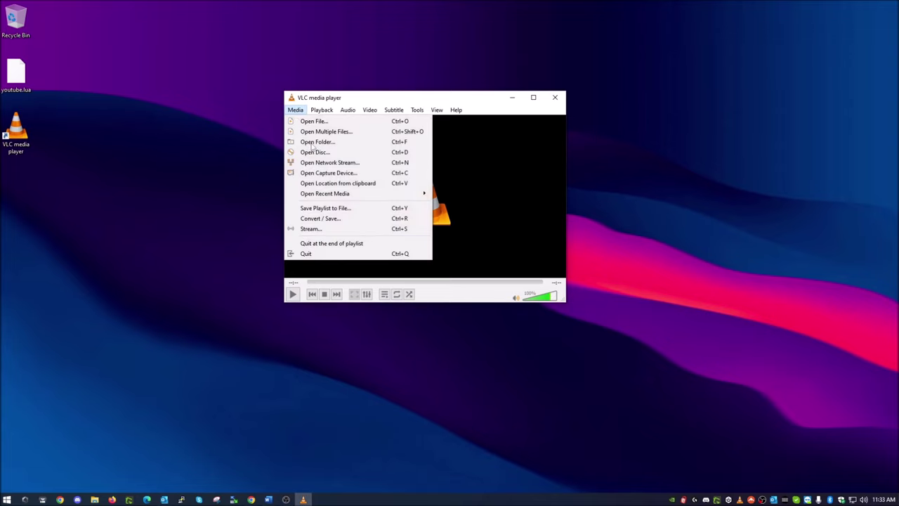
pyautogui.click(324, 166)
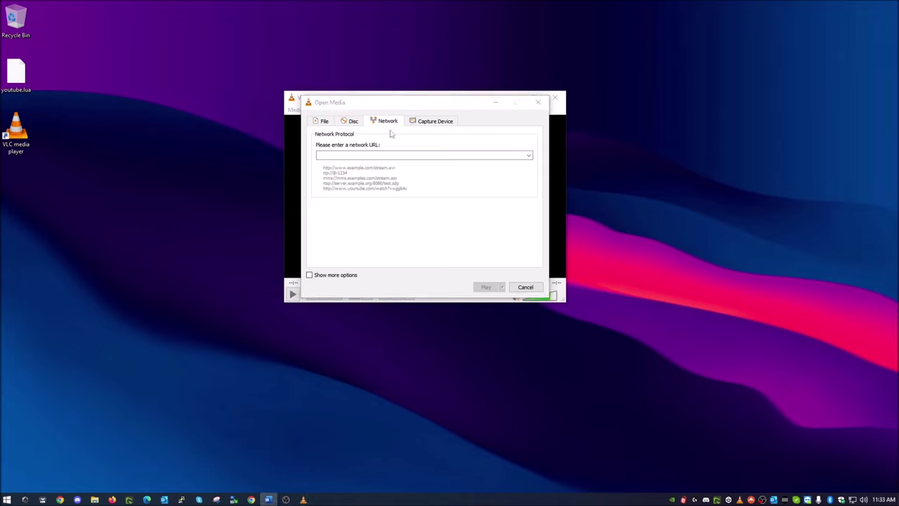
pyautogui.click(386, 155)
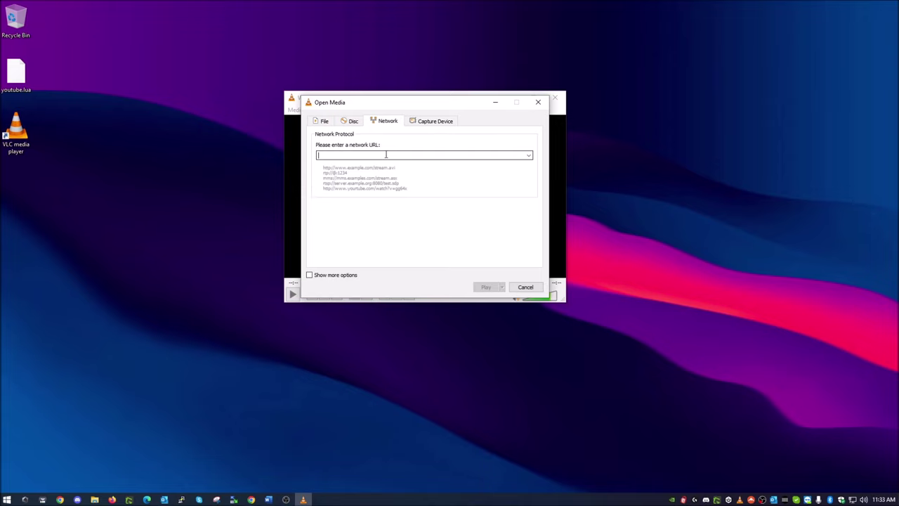
pyautogui.write('https://www.youtube.com/watch?v=0IOTWUFVzNc')
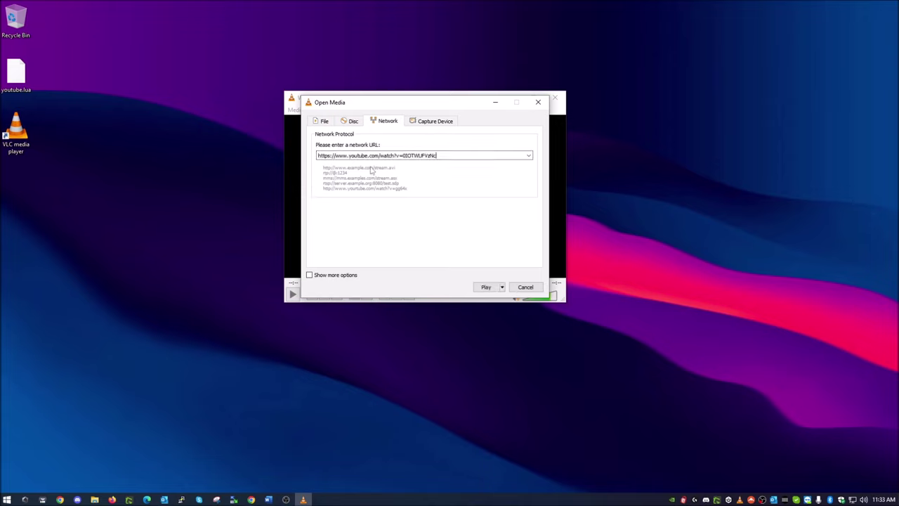
pyautogui.click(484, 288)
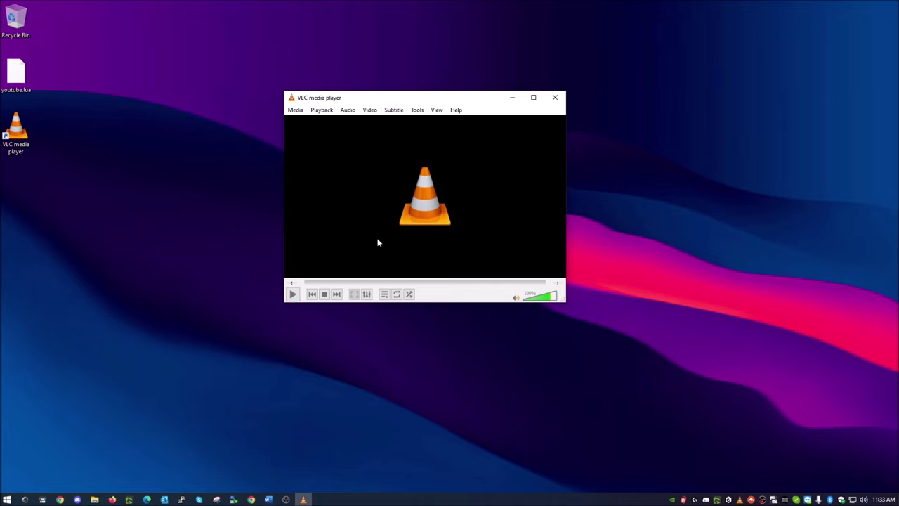
# Close VLC, point out youtube.lua on the desktop, and open File Explorer at My Computer
pyautogui.click(556, 98)
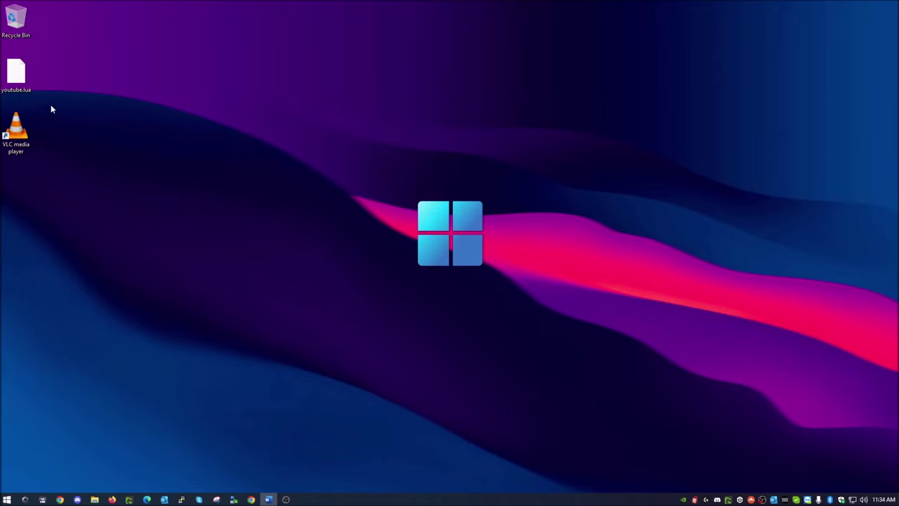
pyautogui.moveTo(28, 79)
pyautogui.mouseDown()
pyautogui.moveTo(71, 76)
pyautogui.moveTo(21, 80)
pyautogui.mouseUp()
pyautogui.click(189, 88)
pyautogui.click(95, 501)
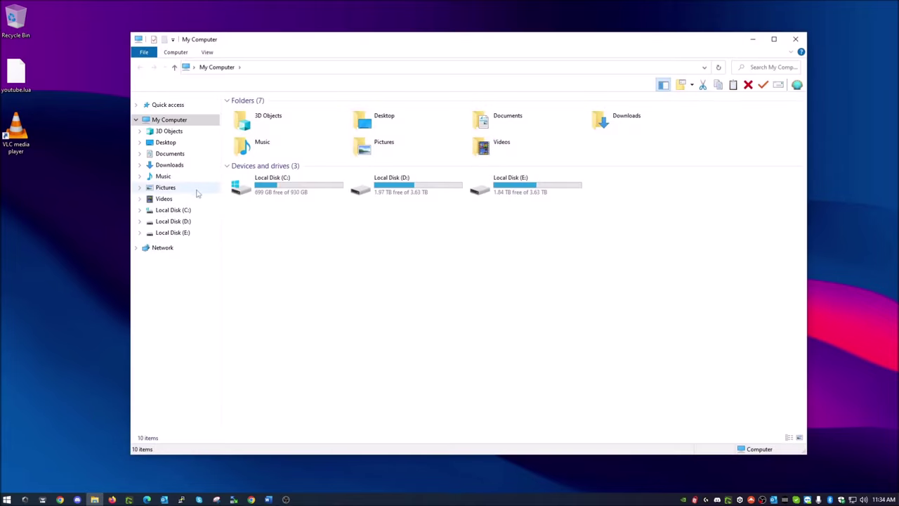
# Navigate to C:\Program Files\VideoLAN\VLC\lua\playlist, the folder containing youtube.luac
pyautogui.doubleClick(281, 192)
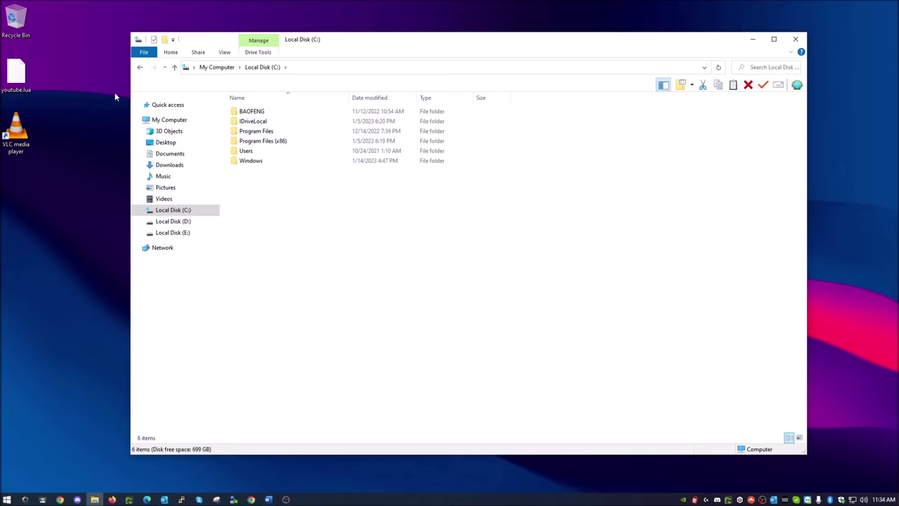
pyautogui.doubleClick(272, 132)
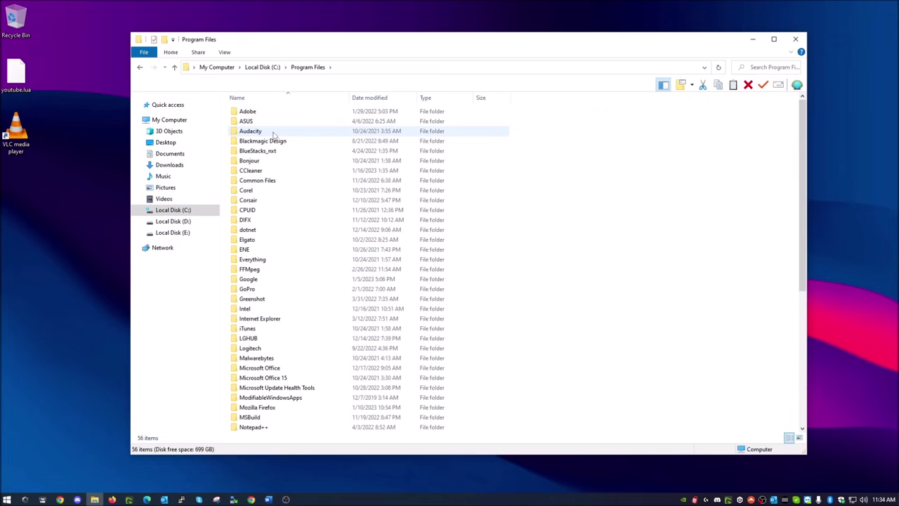
pyautogui.click(264, 68)
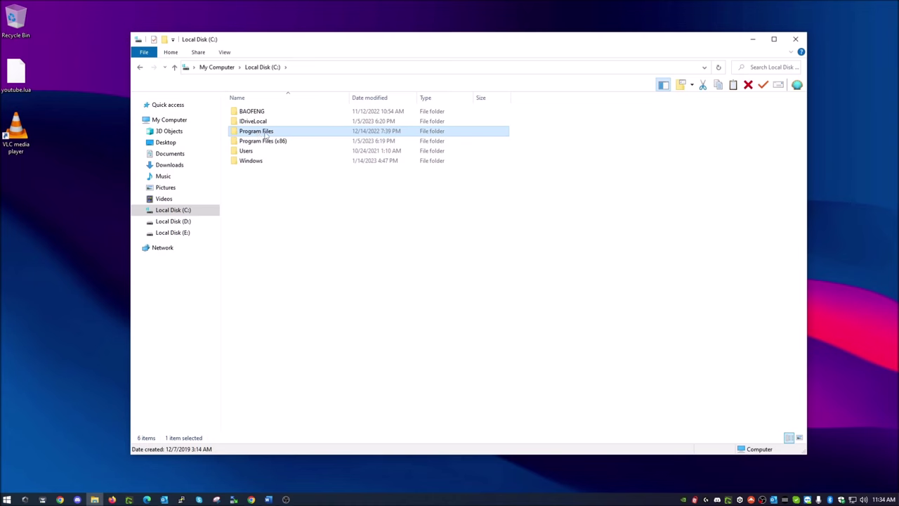
pyautogui.doubleClick(266, 134)
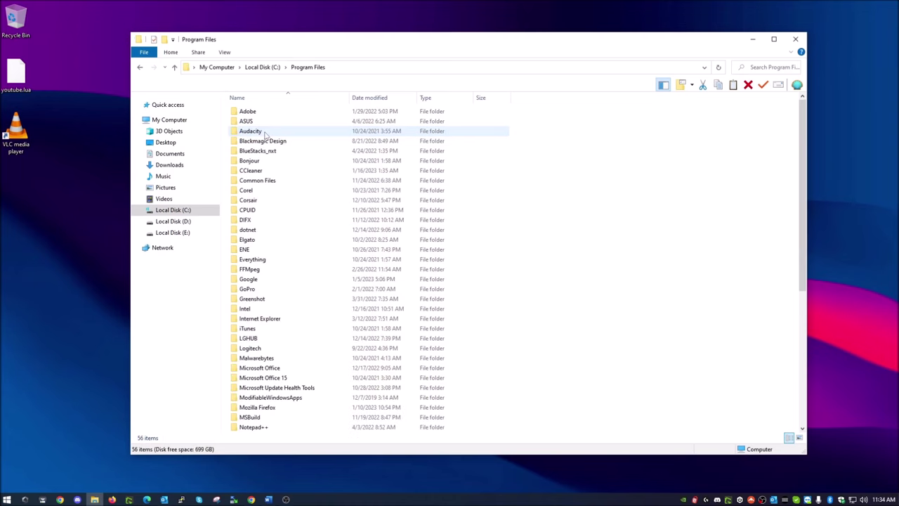
pyautogui.scroll(-8, 267, 211)
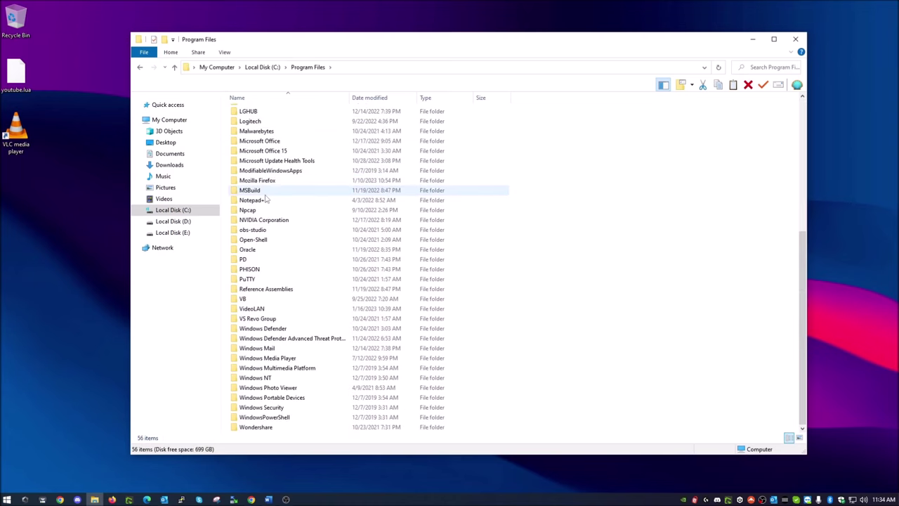
pyautogui.doubleClick(264, 309)
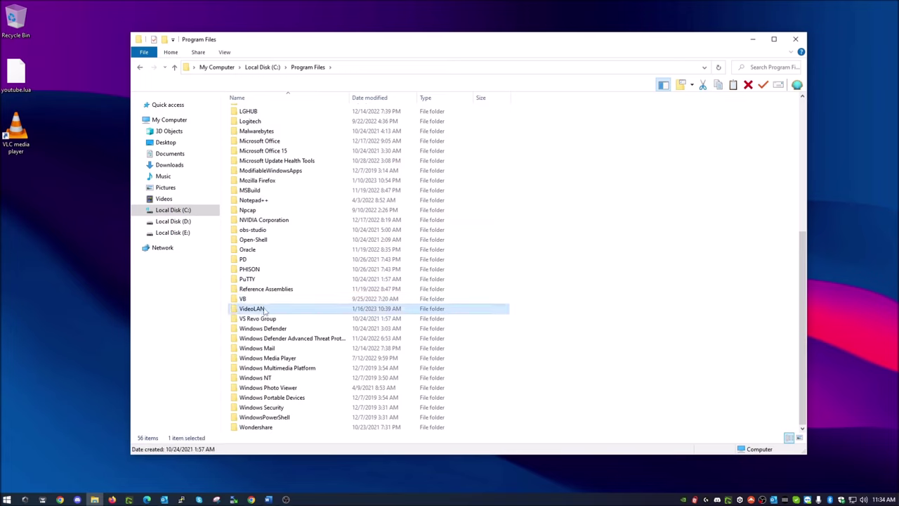
pyautogui.doubleClick(256, 113)
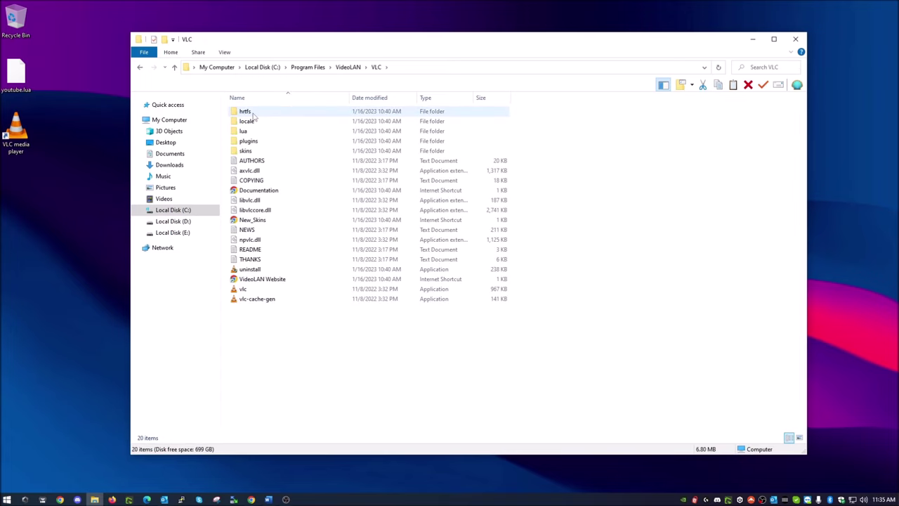
pyautogui.doubleClick(252, 132)
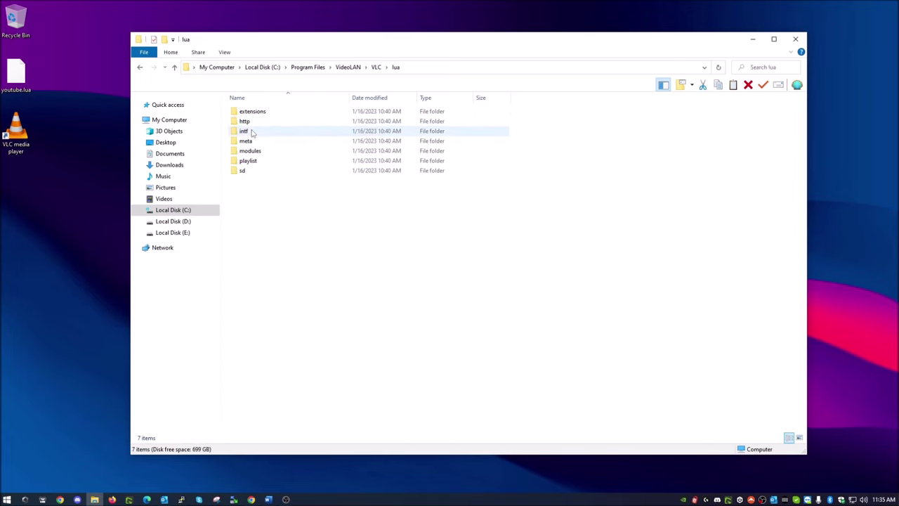
pyautogui.doubleClick(256, 161)
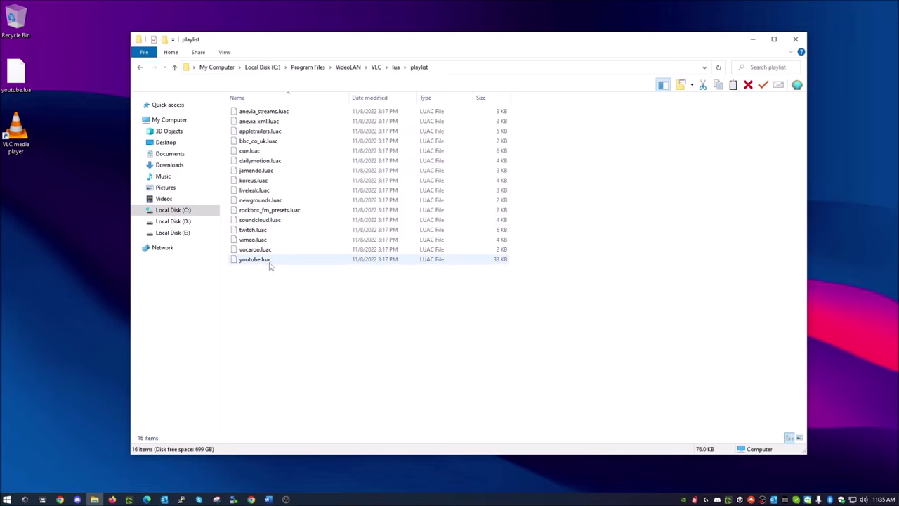
# Delete youtube.luac from the playlist folder
pyautogui.moveTo(266, 265)
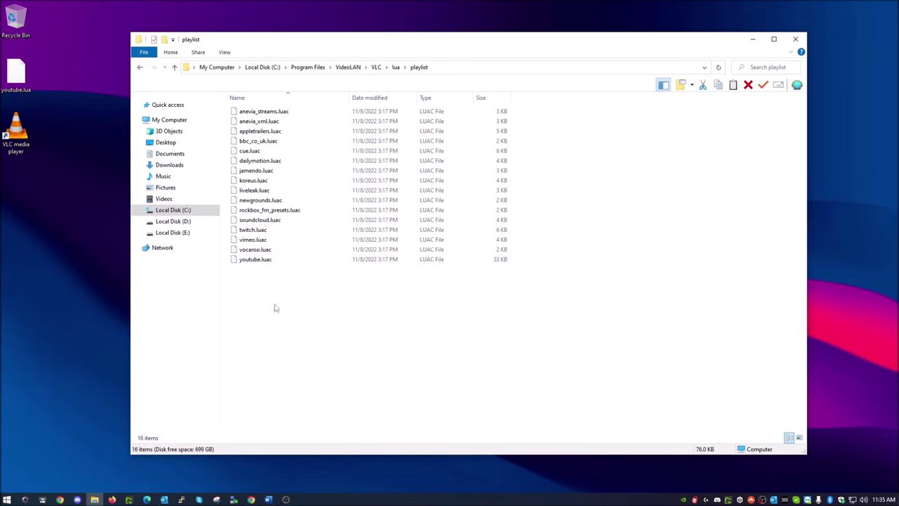
pyautogui.rightClick(261, 260)
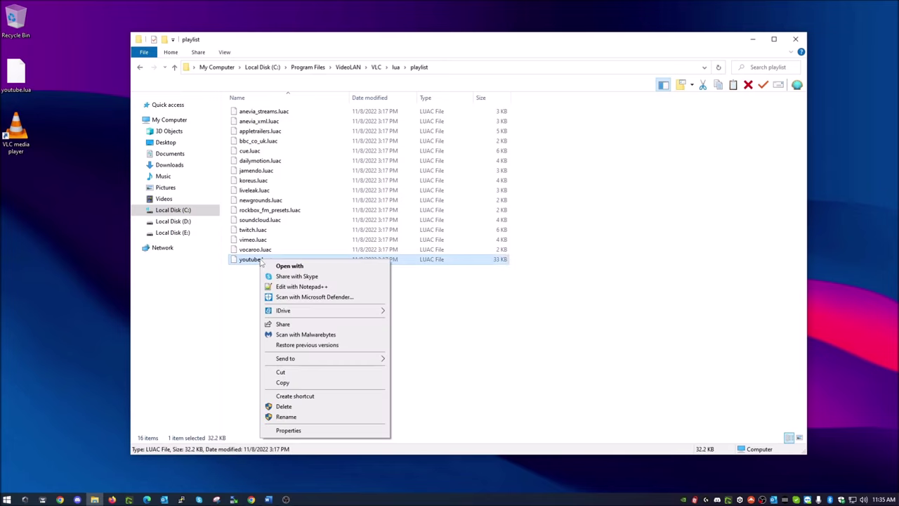
pyautogui.click(285, 406)
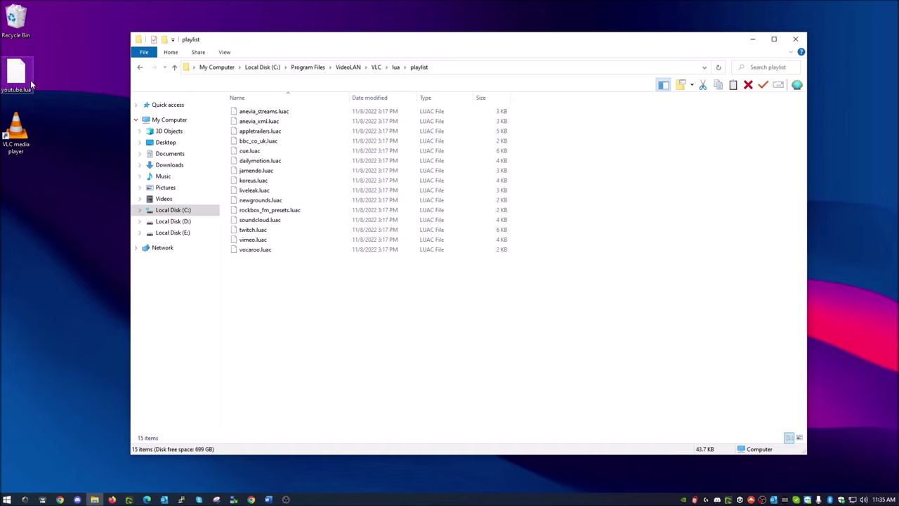
# Copy youtube.lua from the desktop into the playlist folder with administrator permission, then close Explorer
pyautogui.click(25, 81)
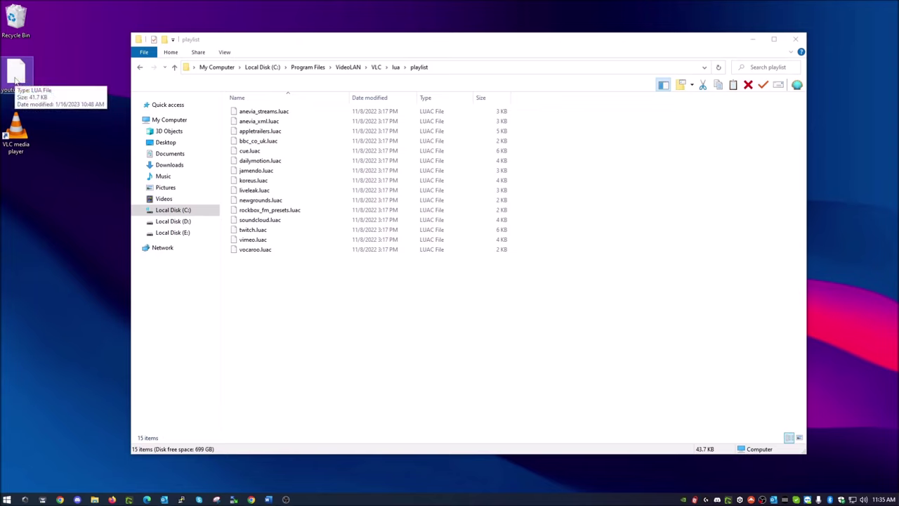
pyautogui.rightClick(15, 82)
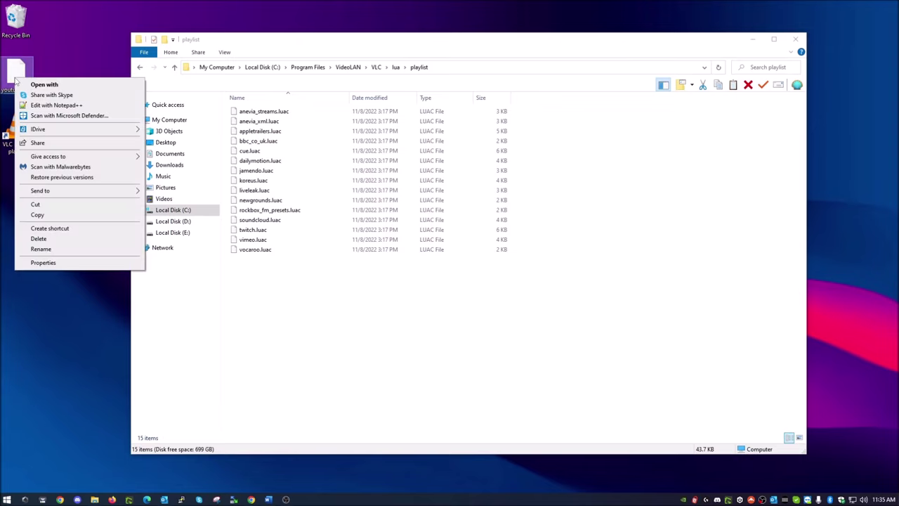
pyautogui.click(42, 215)
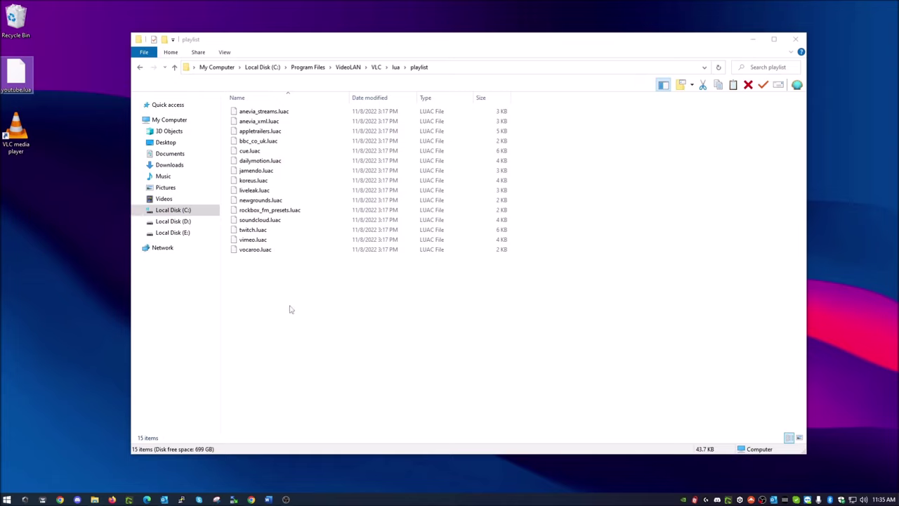
pyautogui.click(397, 303)
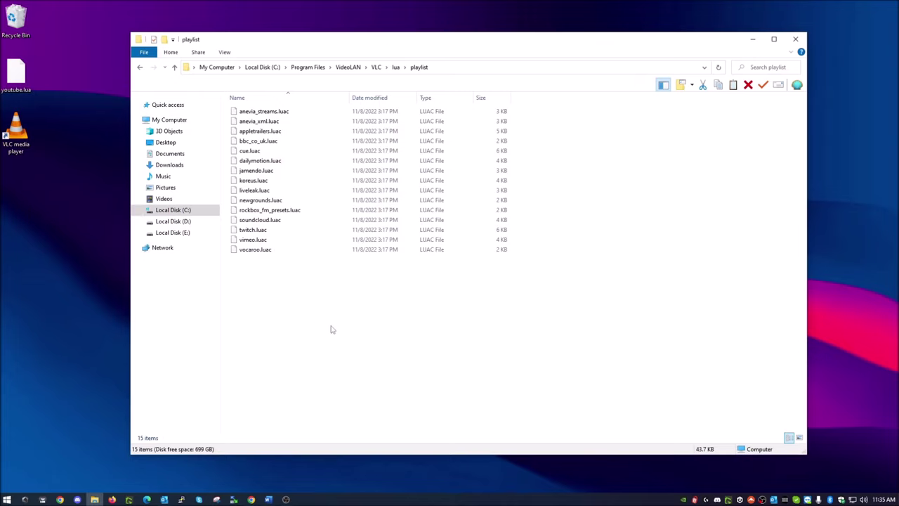
pyautogui.rightClick(280, 279)
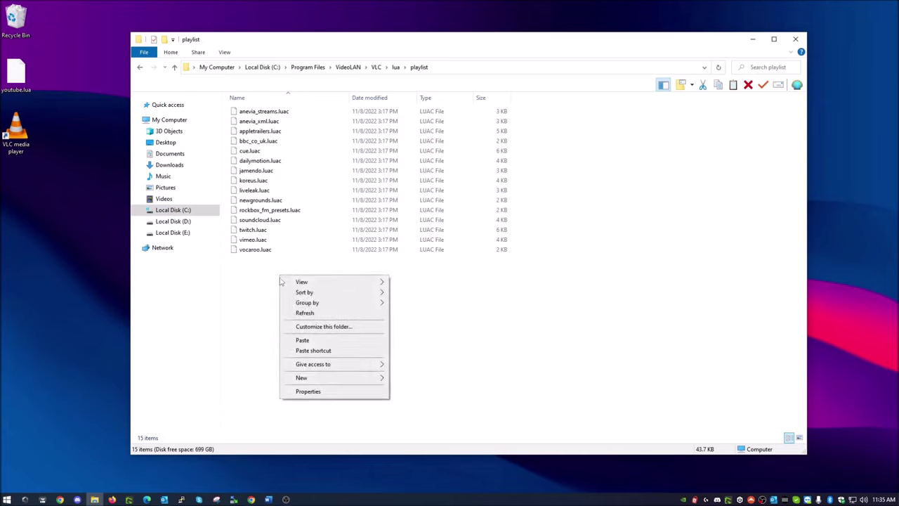
pyautogui.click(303, 340)
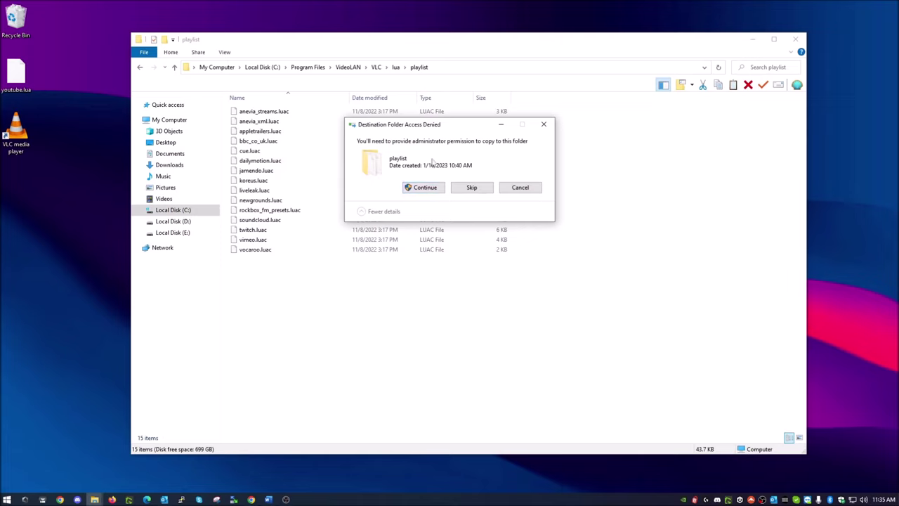
pyautogui.click(424, 188)
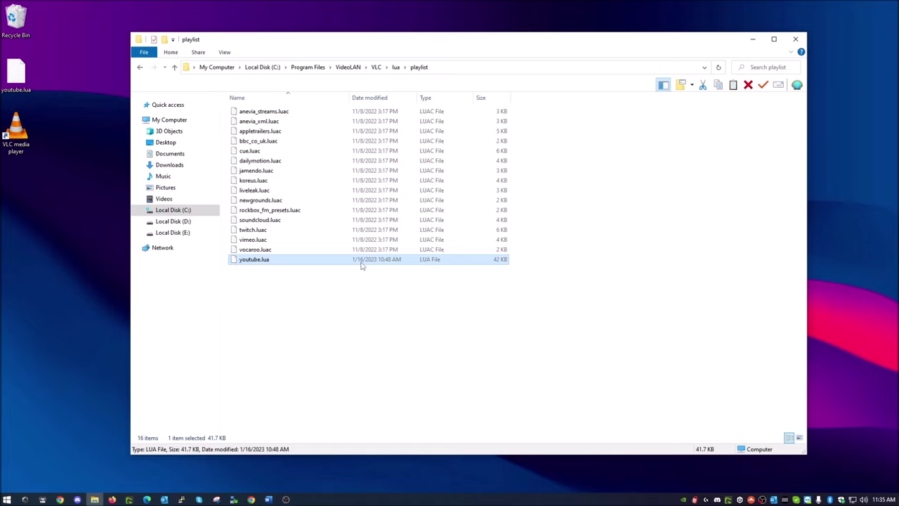
pyautogui.click(792, 39)
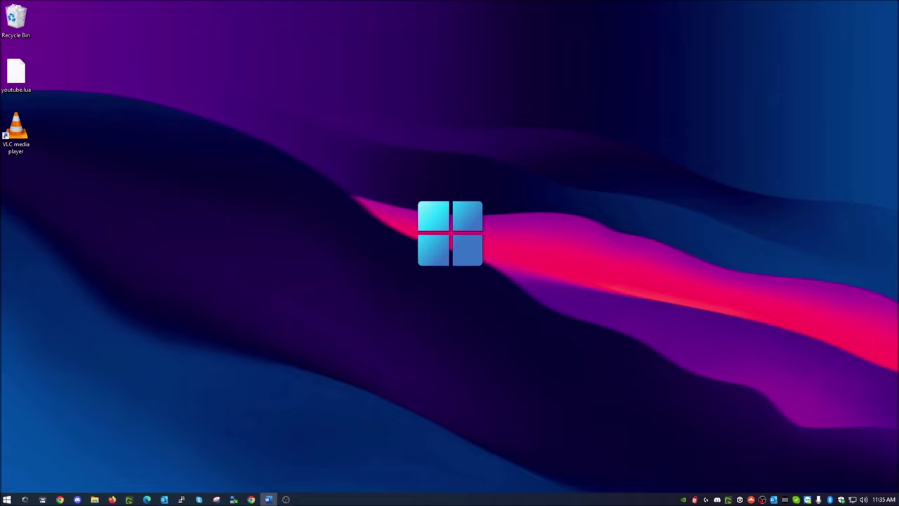
# Launch VLC and stream the pasted YouTube link via Open Network Stream
pyautogui.doubleClick(17, 137)
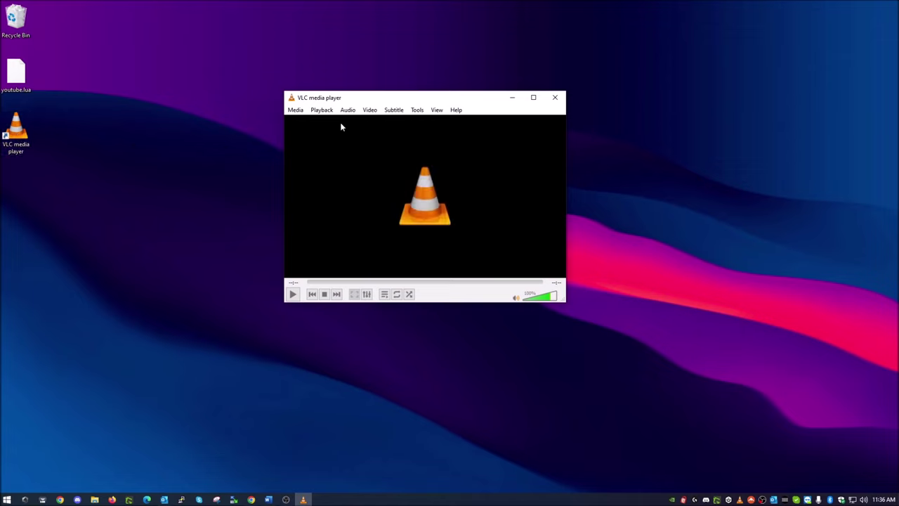
pyautogui.click(300, 111)
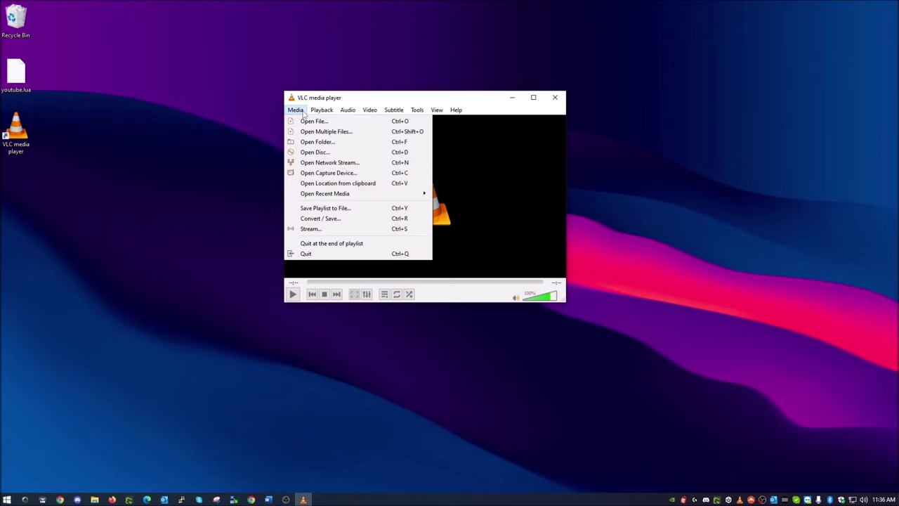
pyautogui.click(332, 164)
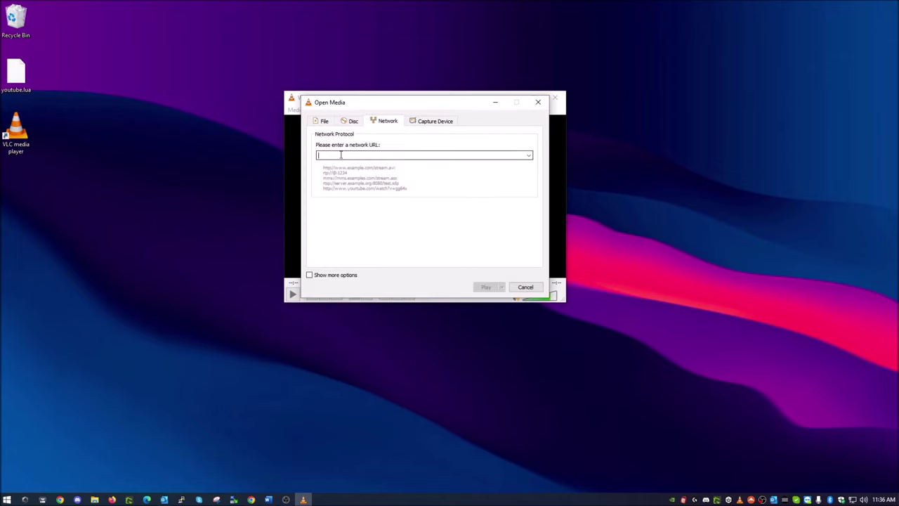
pyautogui.rightClick(338, 156)
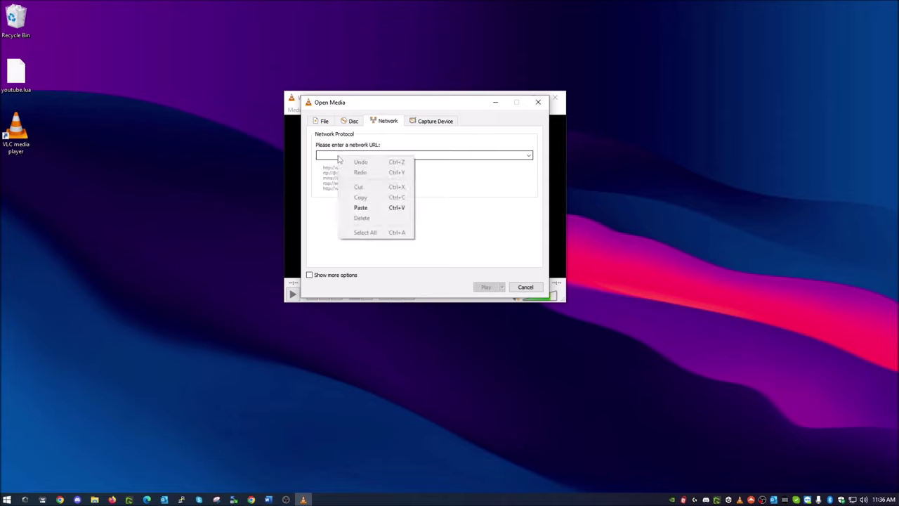
pyautogui.click(359, 208)
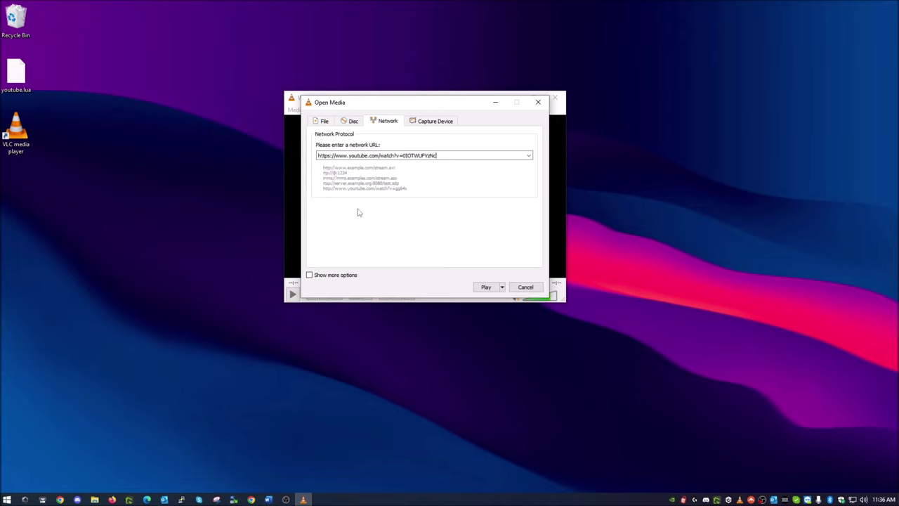
pyautogui.click(486, 288)
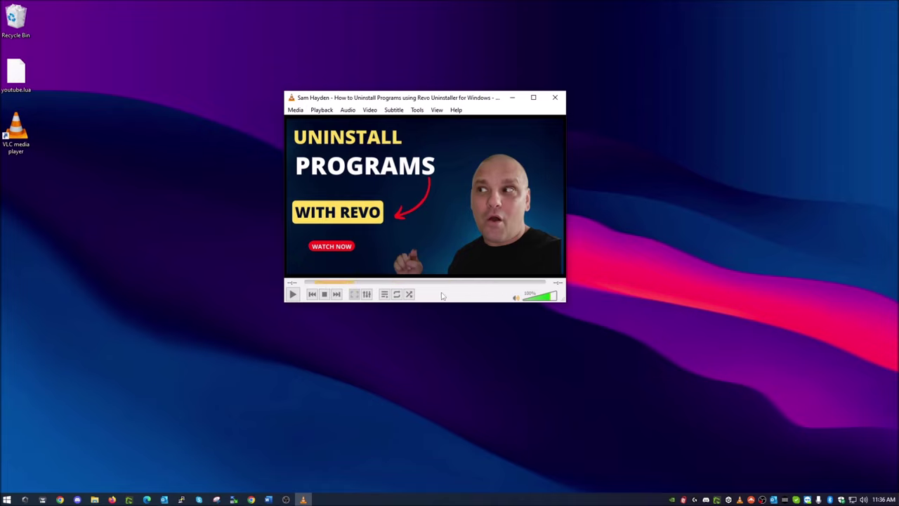
pyautogui.click(293, 294)
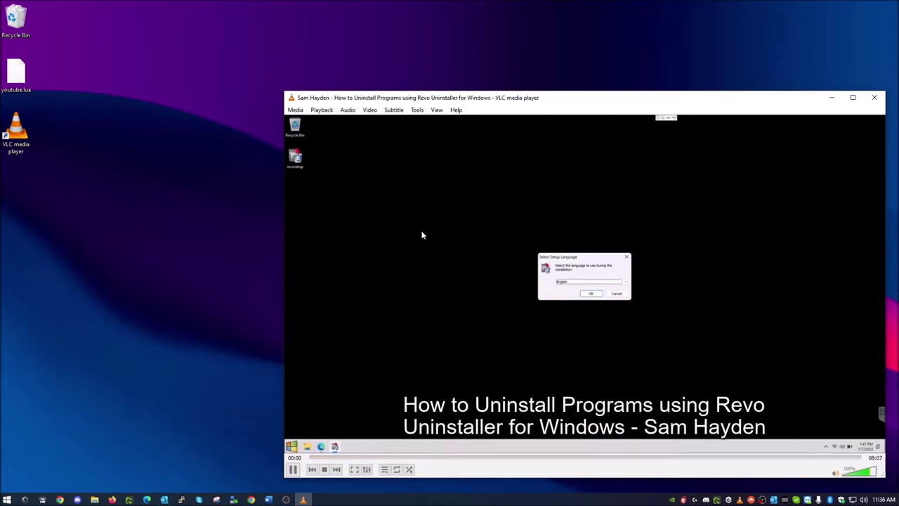
# Move the VLC window to the top-left and pause the Revo Uninstaller video at 00:02
pyautogui.moveTo(500, 90)
pyautogui.mouseDown()
pyautogui.moveTo(383, 62)
pyautogui.moveTo(336, 28)
pyautogui.mouseUp()
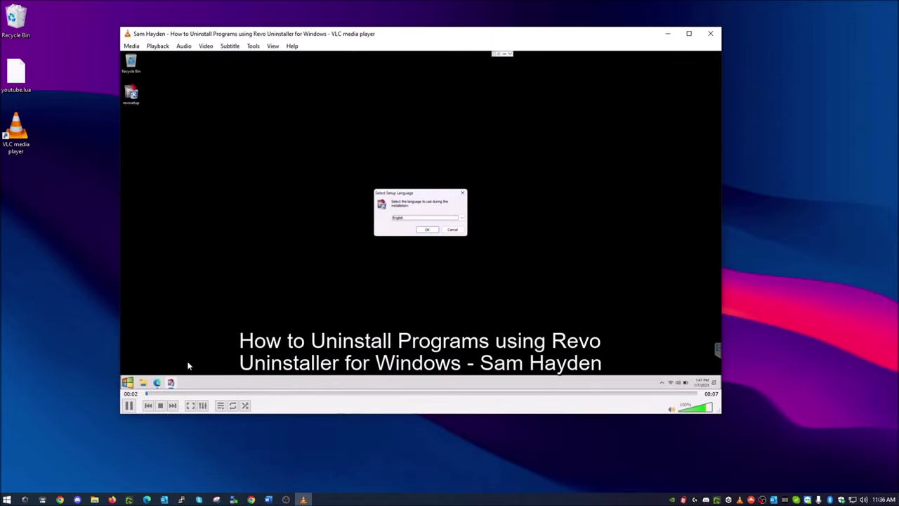
pyautogui.click(130, 407)
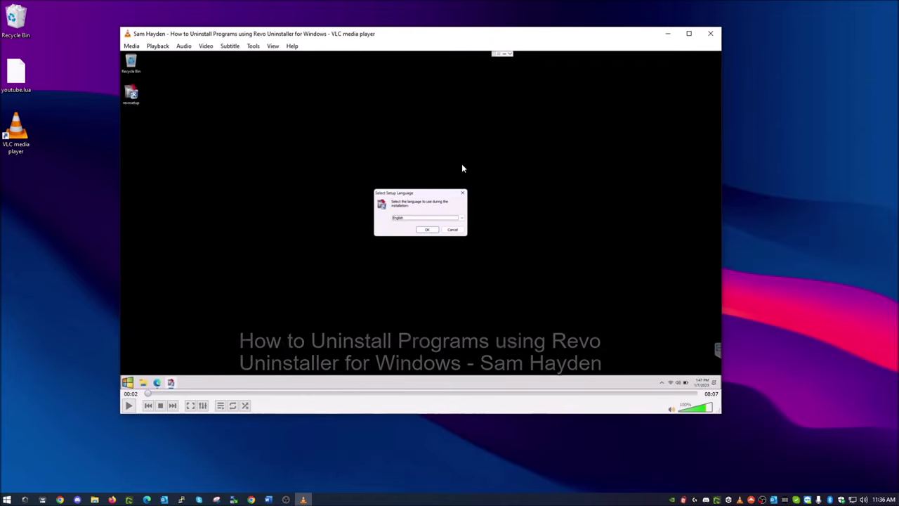